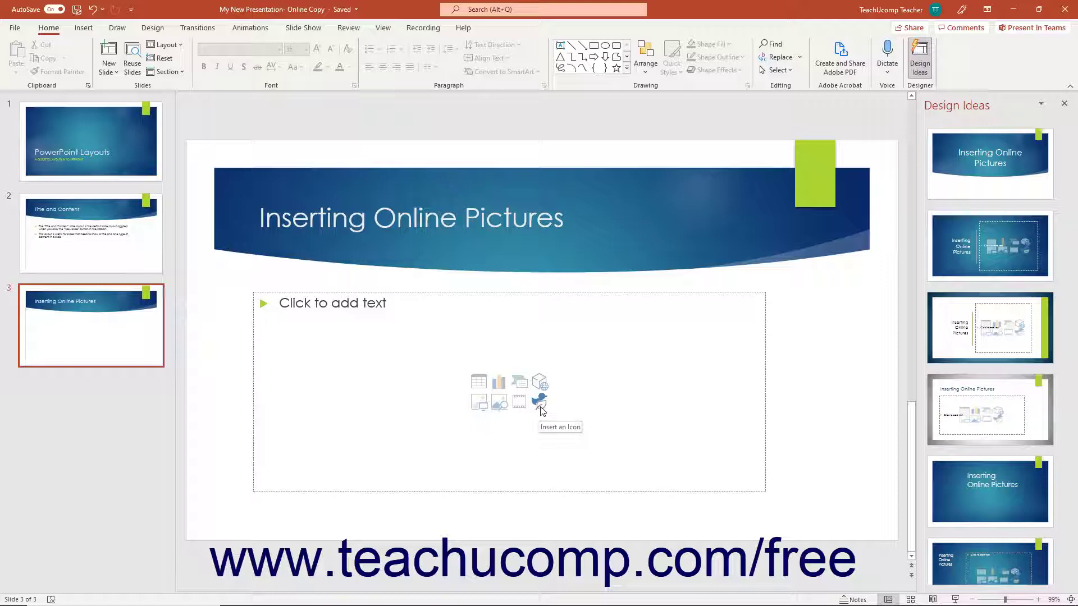
Open Stock Images from slide 3's placeholder and browse the Icons, Cutout People, Stickers, Videos and Illustrations collections
{"action": "left_click", "coordinate": [499, 402]}
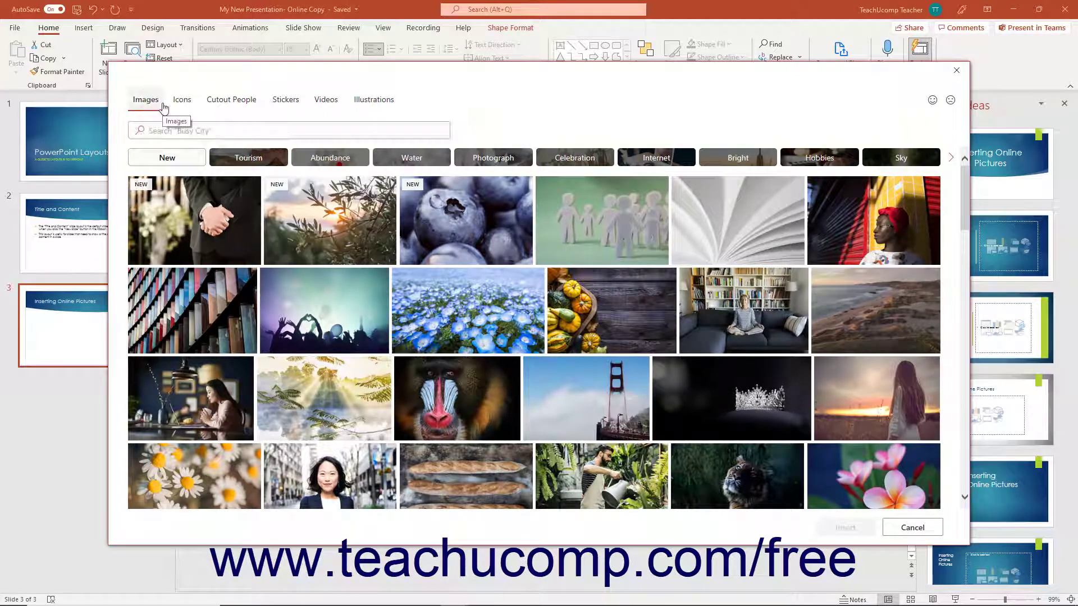
{"action": "left_click", "coordinate": [182, 103]}
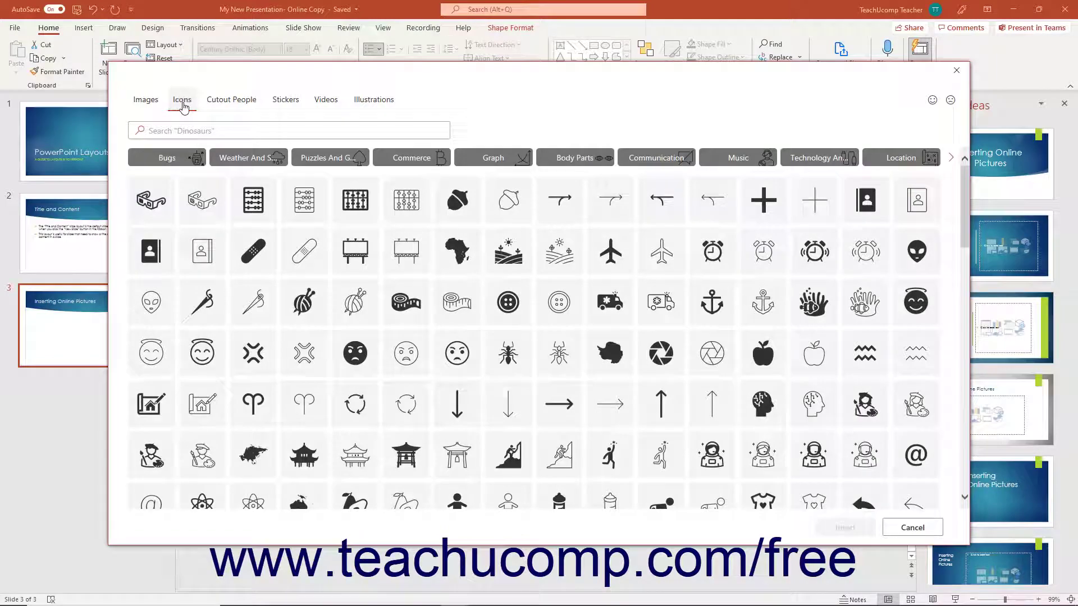
{"action": "left_click", "coordinate": [155, 101]}
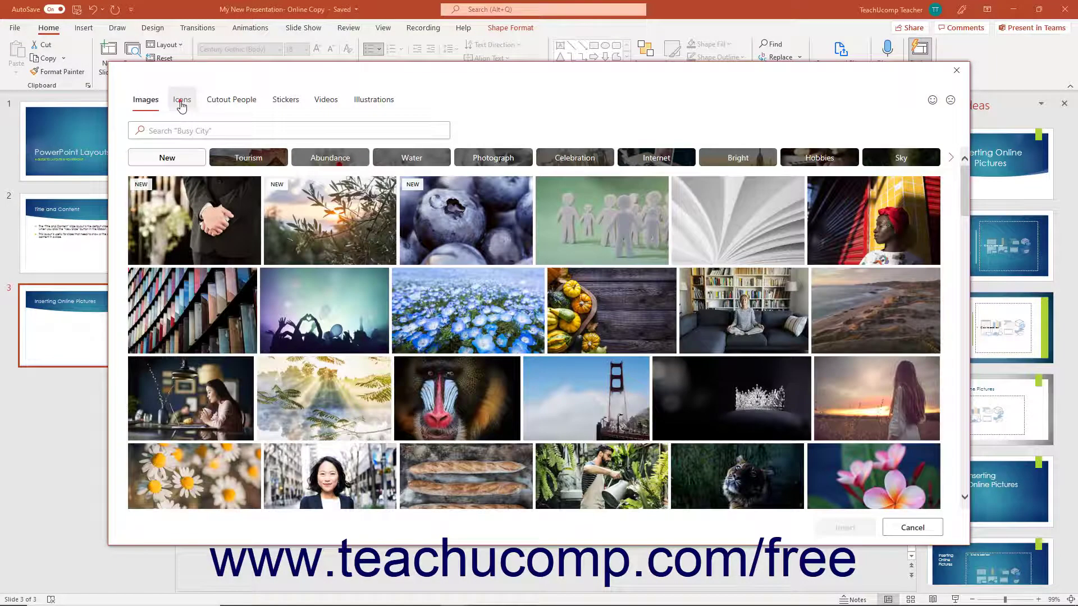
{"action": "left_click", "coordinate": [183, 104]}
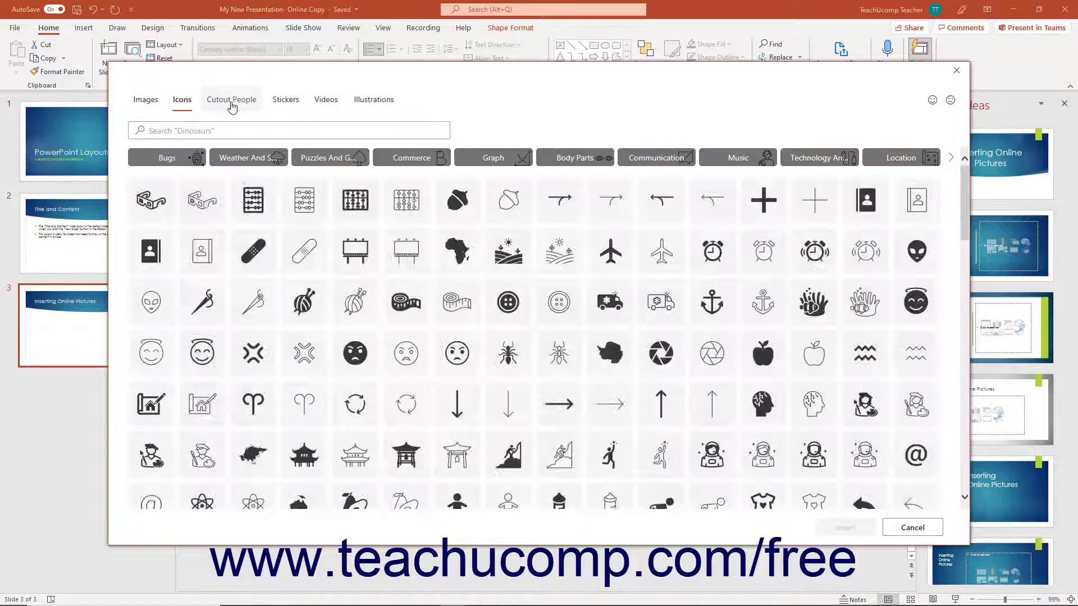
{"action": "left_click", "coordinate": [231, 105]}
{"action": "left_click", "coordinate": [282, 104]}
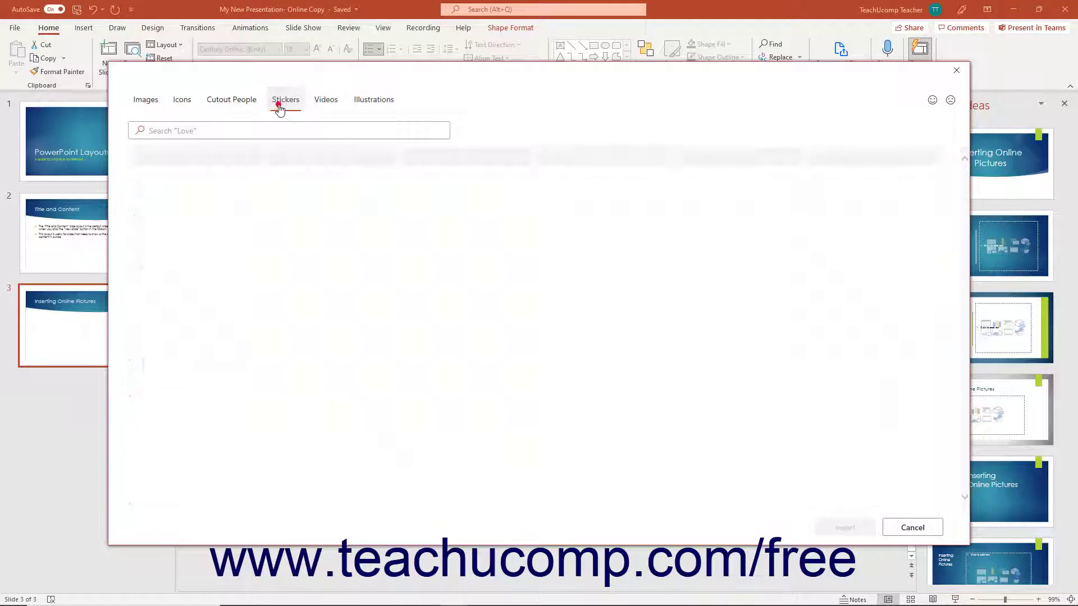
{"action": "left_click", "coordinate": [328, 104]}
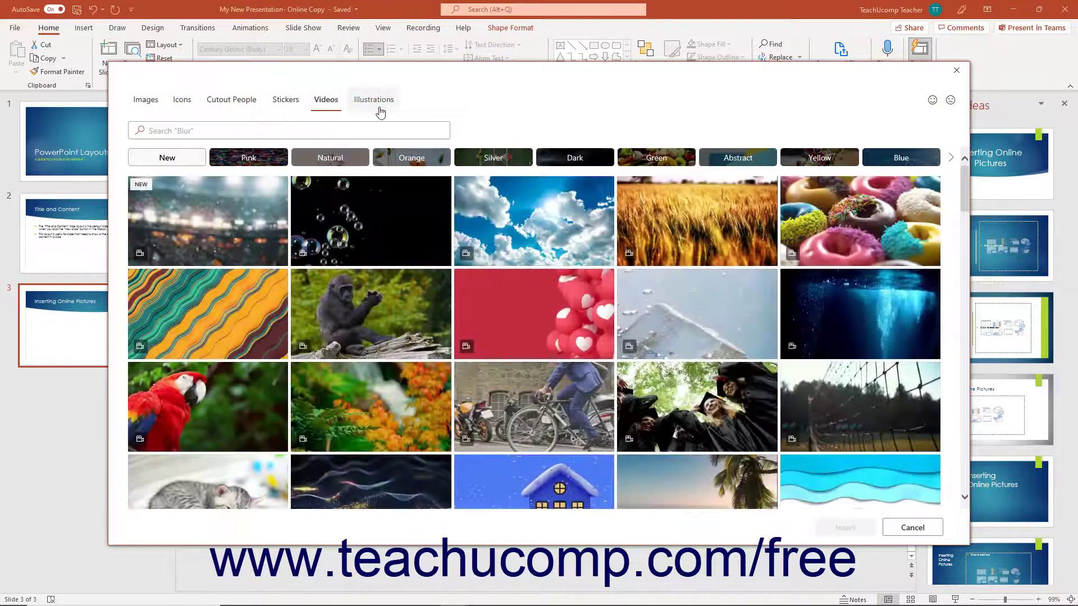
{"action": "left_click", "coordinate": [379, 107]}
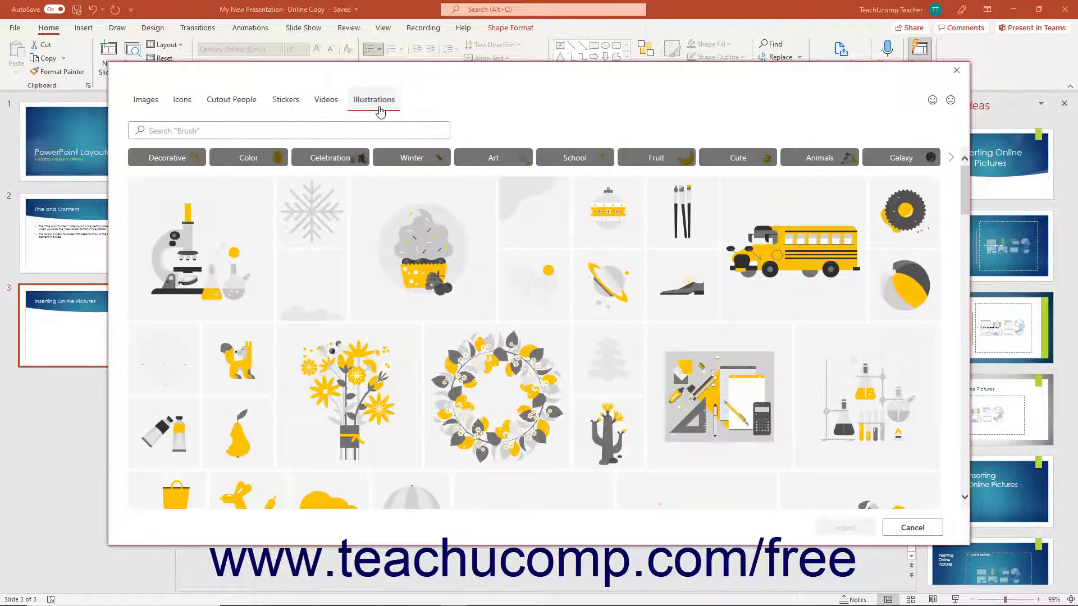
Insert the olive-branch sunset photo from the stock Images collection onto slide 3
{"action": "left_click", "coordinate": [146, 100]}
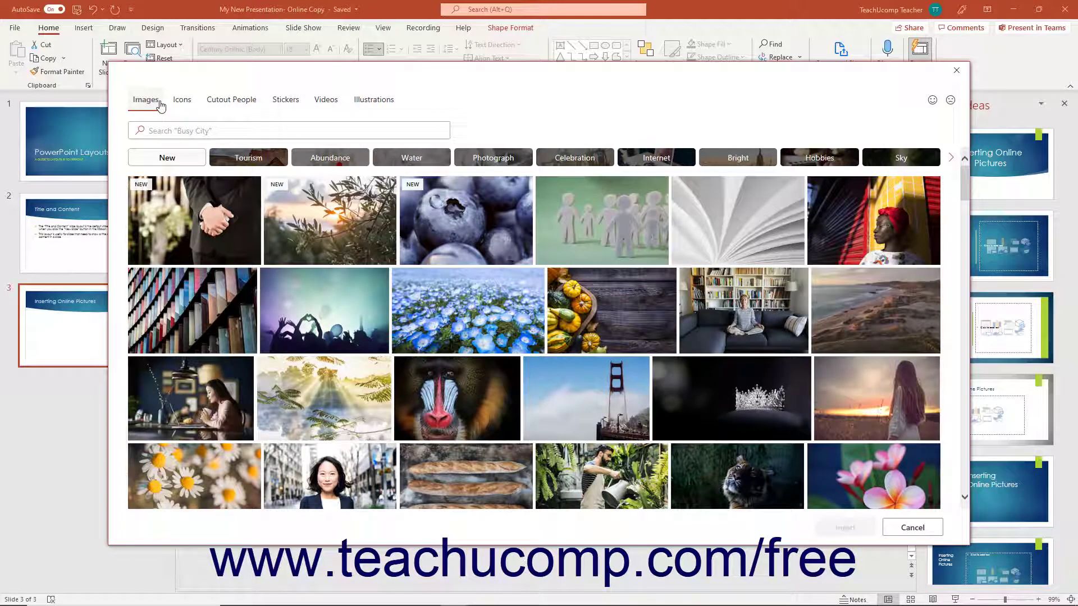
{"action": "left_click", "coordinate": [306, 227]}
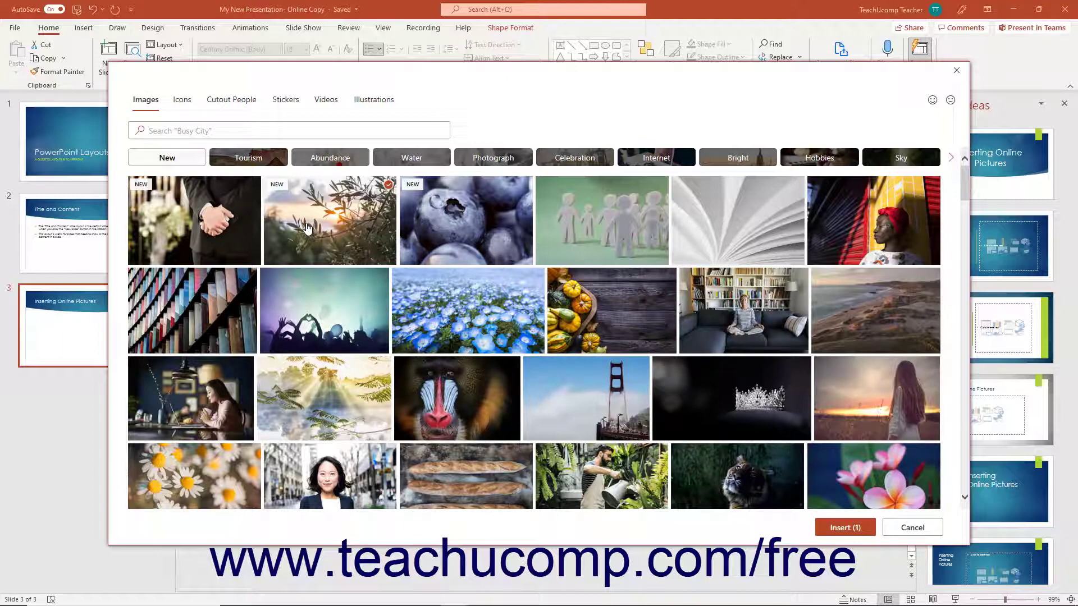
{"action": "left_click", "coordinate": [839, 534]}
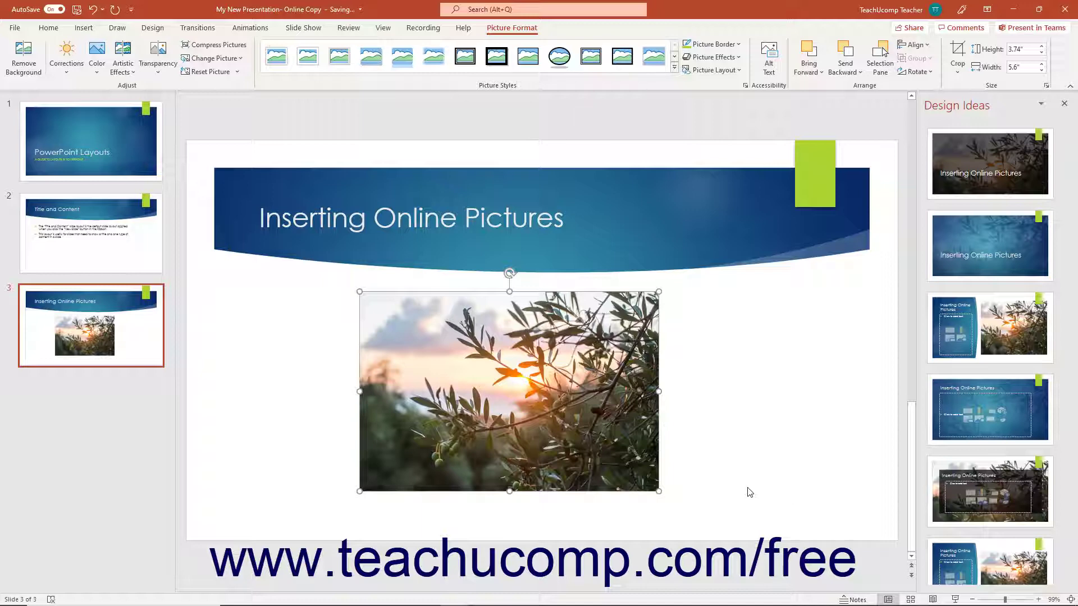
Switch to slide 2, the Title and Content slide, with the Insert ribbon showing
{"action": "left_click", "coordinate": [112, 259]}
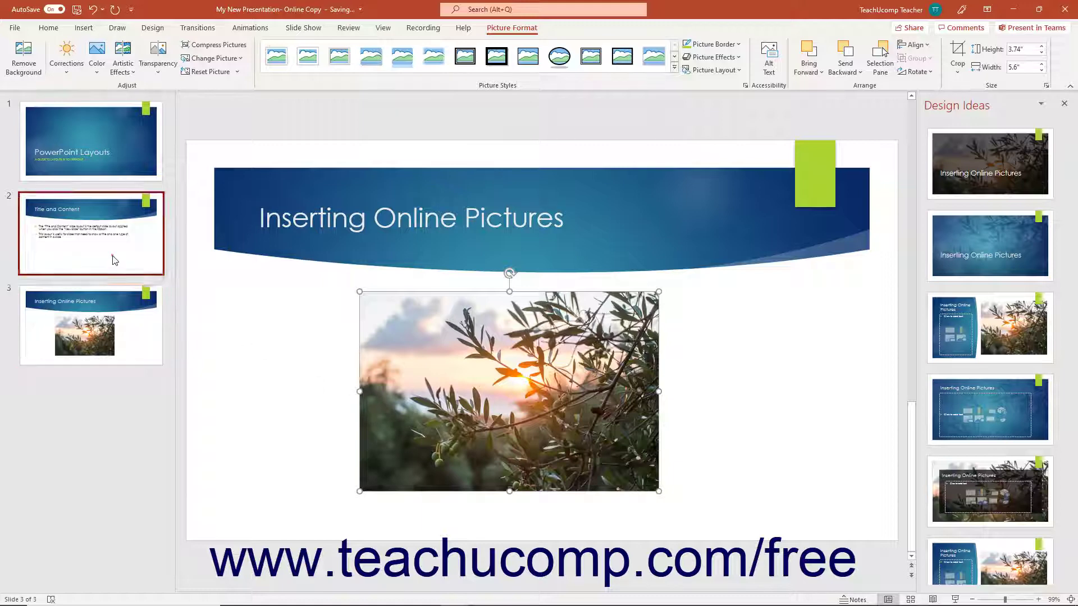
{"action": "left_click", "coordinate": [85, 31]}
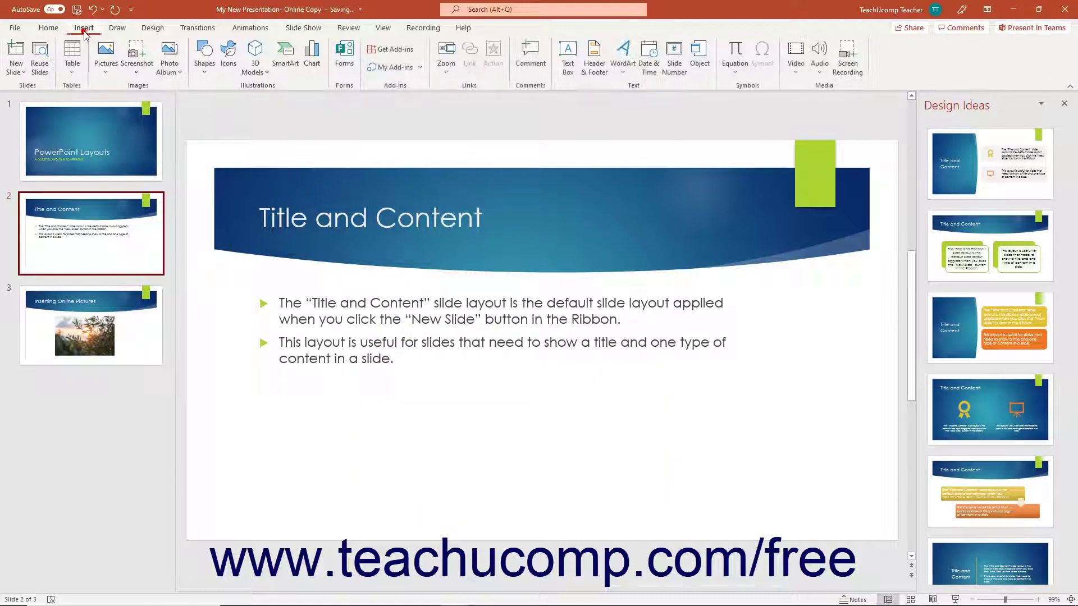
Open the Bing-powered Online Pictures search from the Pictures dropdown
{"action": "left_click", "coordinate": [106, 61]}
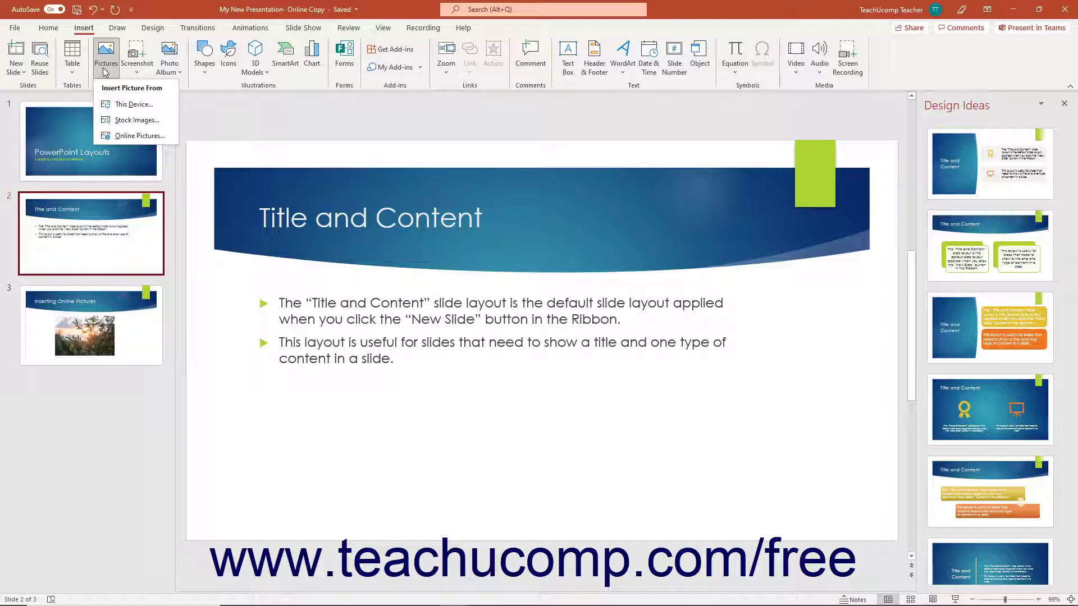
{"action": "left_click", "coordinate": [133, 135]}
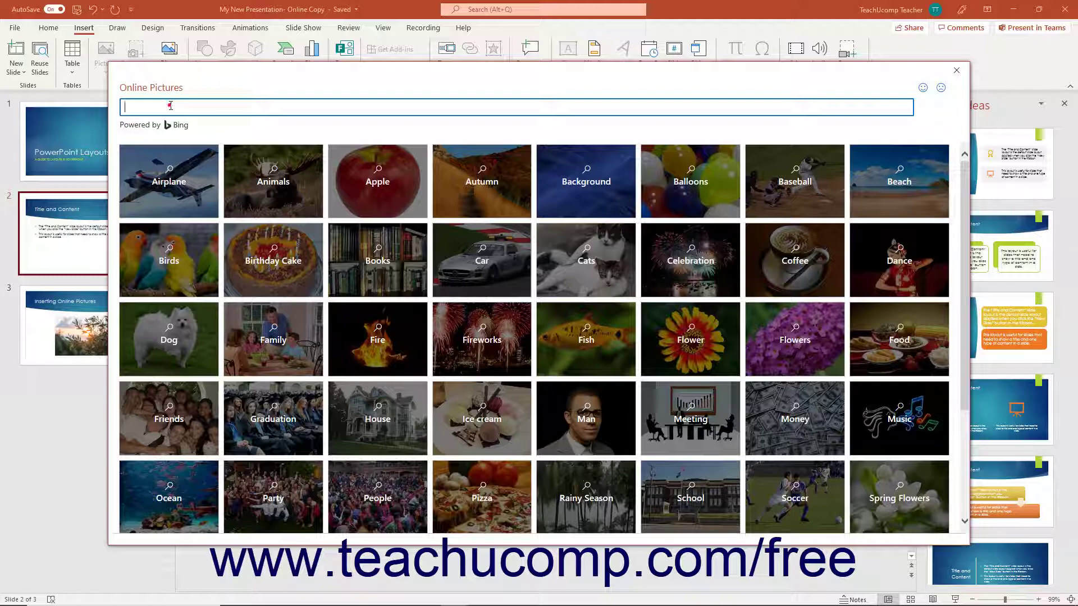
Search Online Pictures for 'computers', briefly checking the Apple category along the way
{"action": "type", "text": "computers"}
{"action": "key", "text": "Return"}
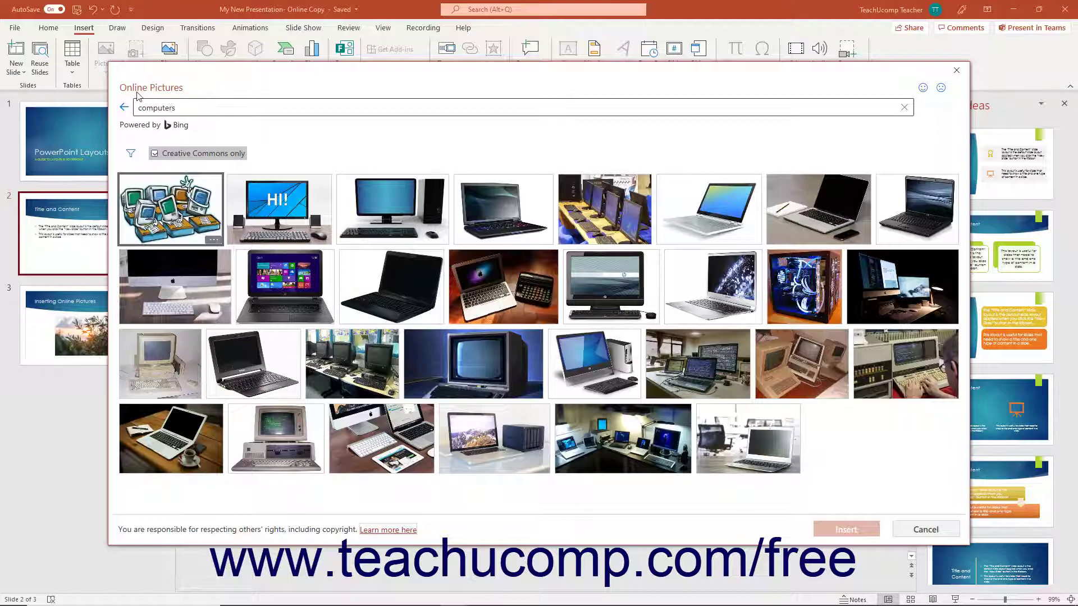
{"action": "left_click", "coordinate": [124, 108]}
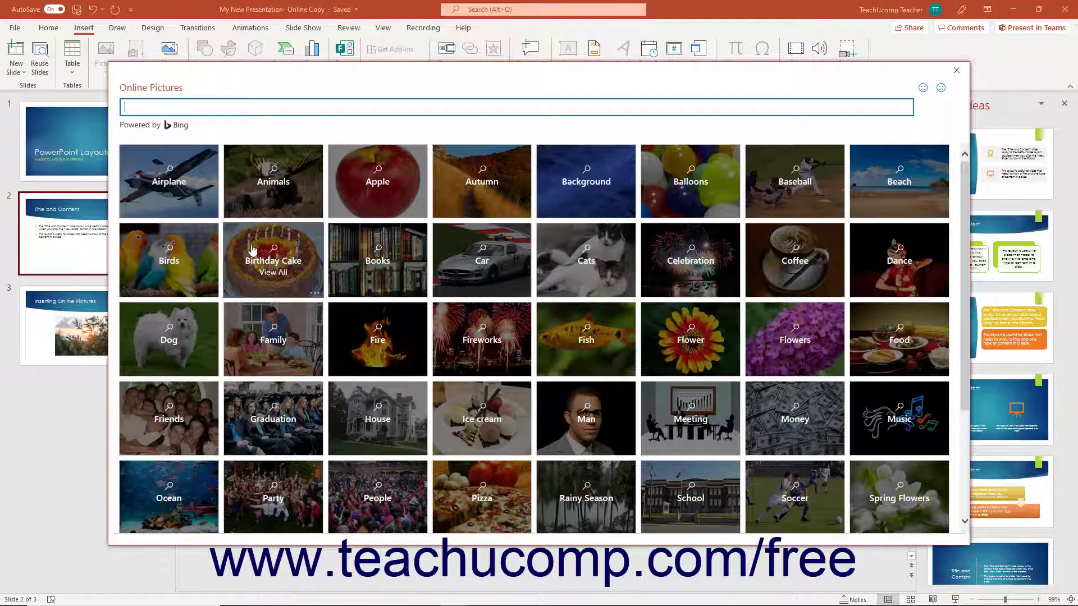
{"action": "left_click", "coordinate": [353, 202]}
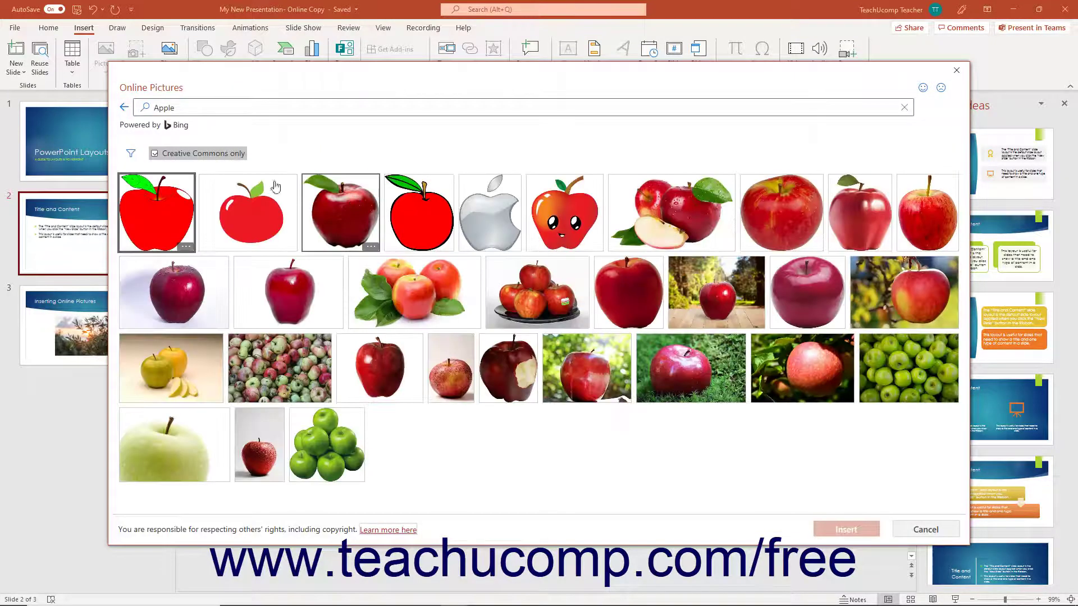
{"action": "left_click", "coordinate": [124, 108]}
{"action": "type", "text": "computers"}
{"action": "key", "text": "Return"}
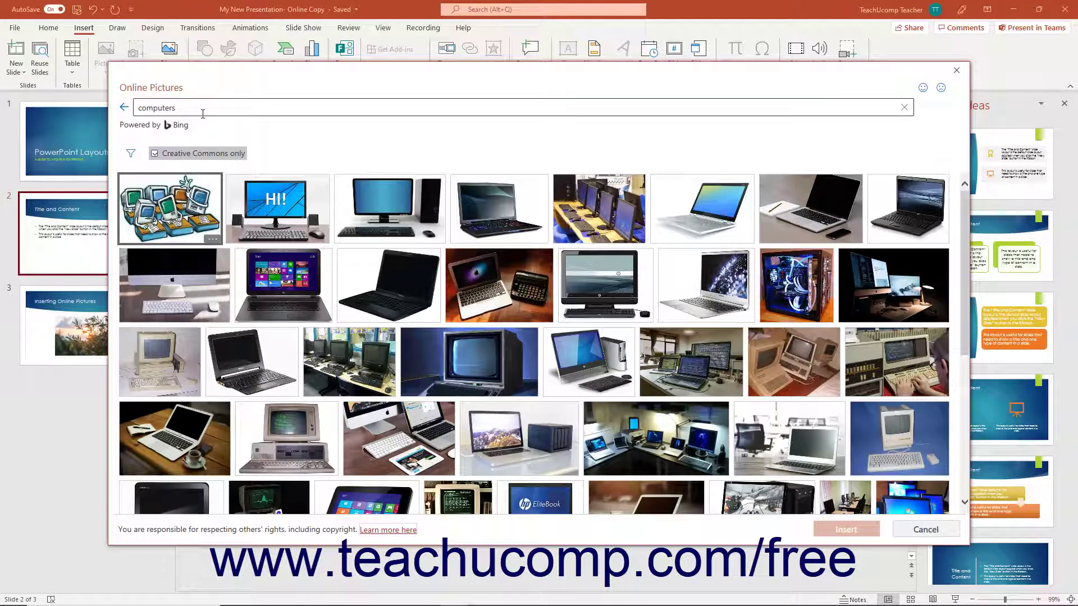
Insert only the HI! monitor photo onto slide 2, leaving the clip-art computer unselected
{"action": "left_click", "coordinate": [277, 233]}
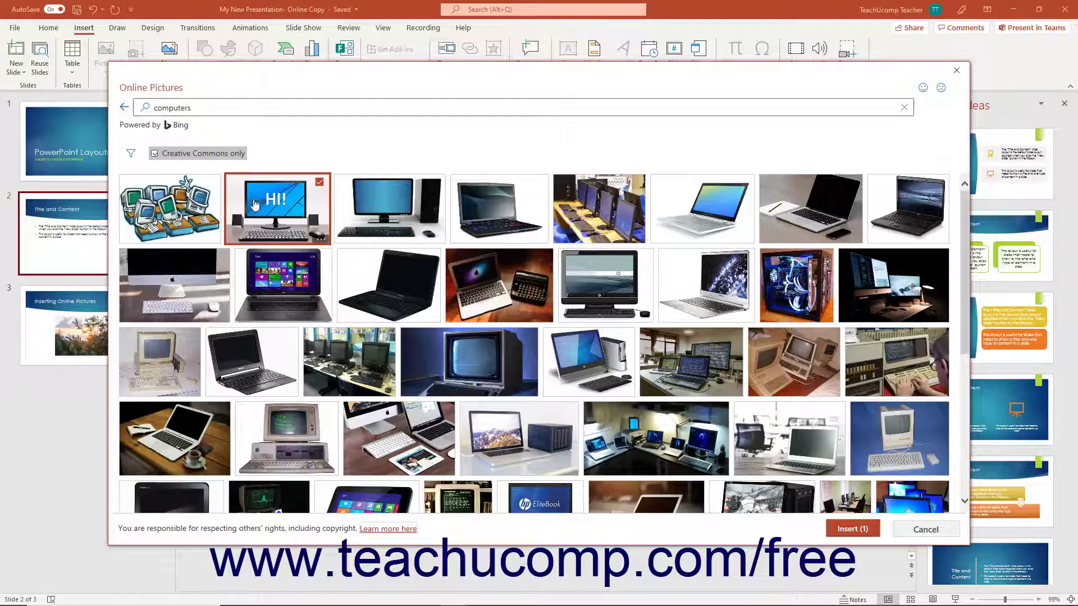
{"action": "left_click", "coordinate": [191, 205]}
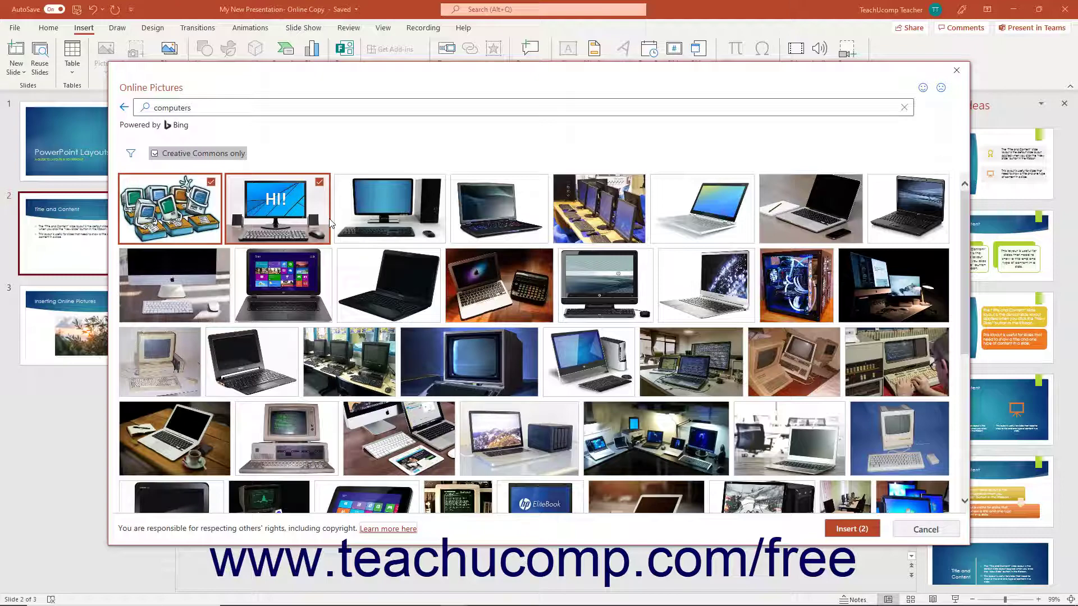
{"action": "left_click", "coordinate": [209, 214]}
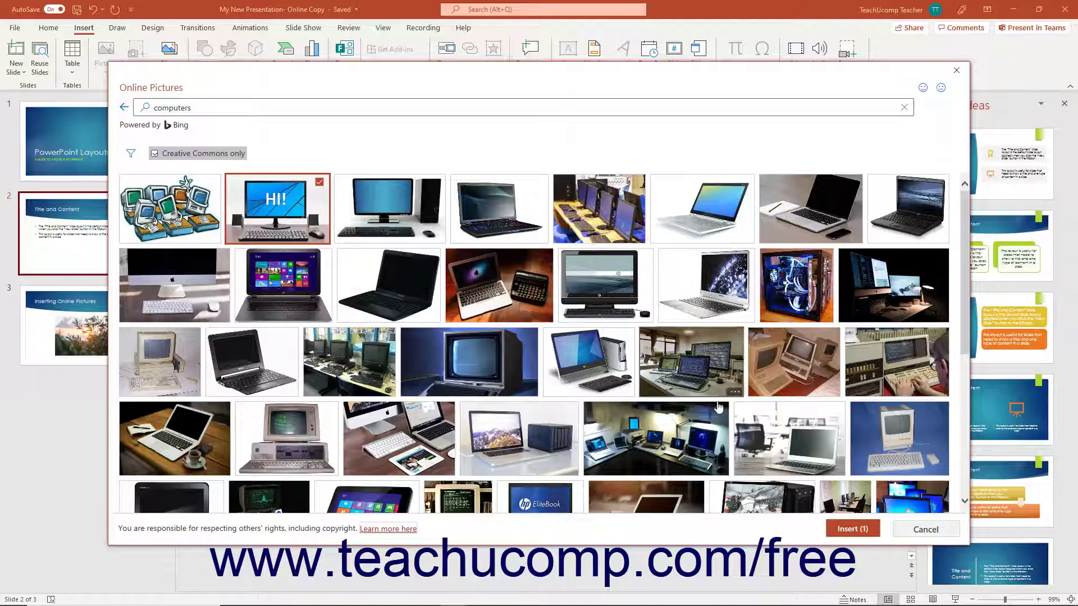
{"action": "left_click", "coordinate": [841, 534]}
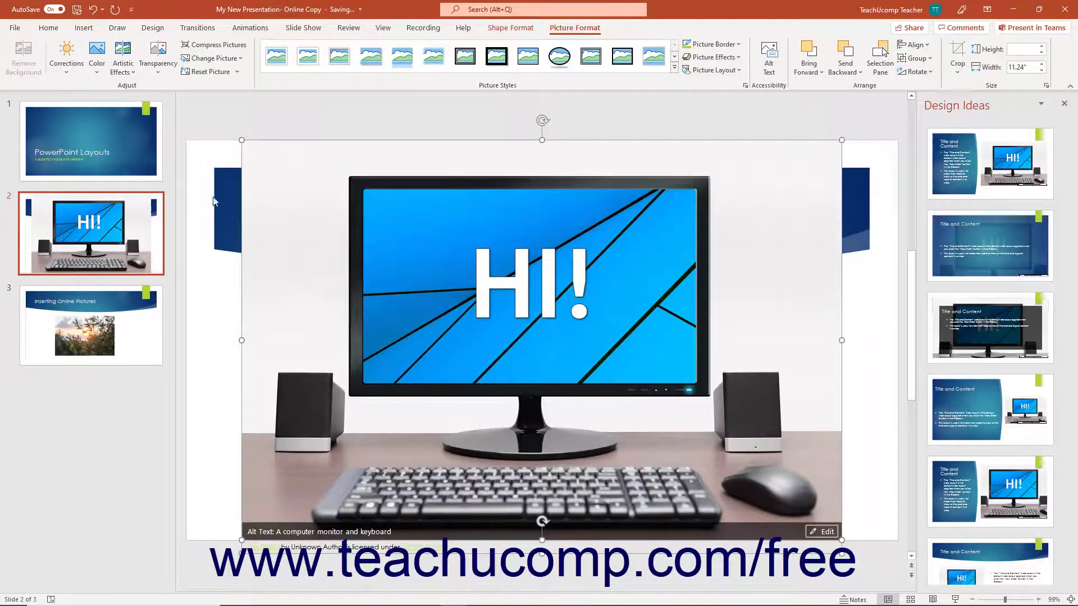
Undo the HI! monitor photo so slide 2 shows only its title and bullets
{"action": "left_click", "coordinate": [93, 10]}
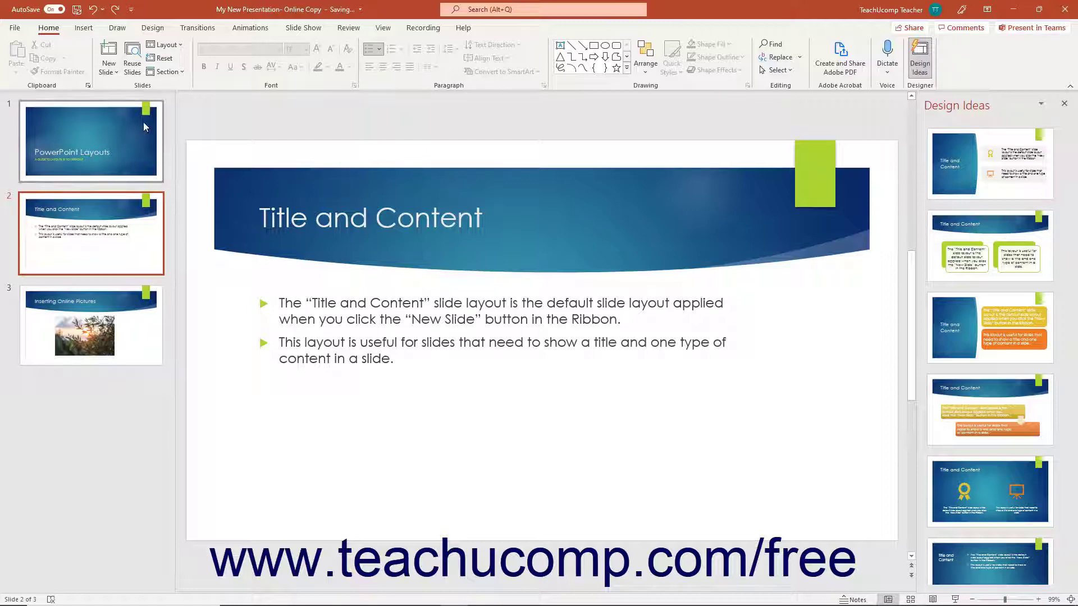
{"action": "left_click", "coordinate": [92, 30]}
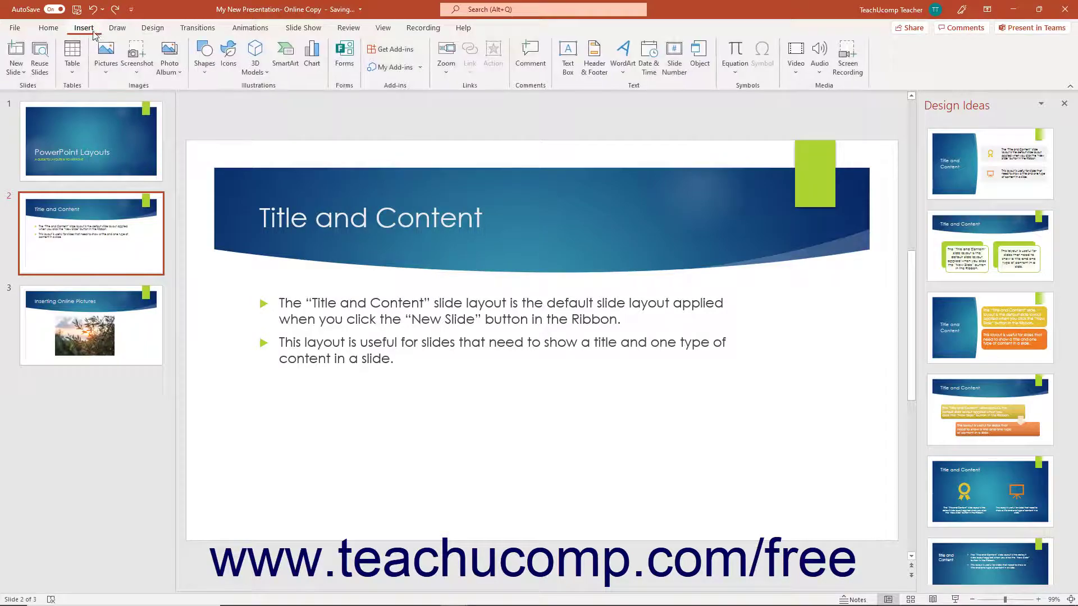
Open Stock Images from Pictures and browse the Images, Icons, Cutout People, Stickers and Illustrations collections
{"action": "left_click", "coordinate": [103, 69]}
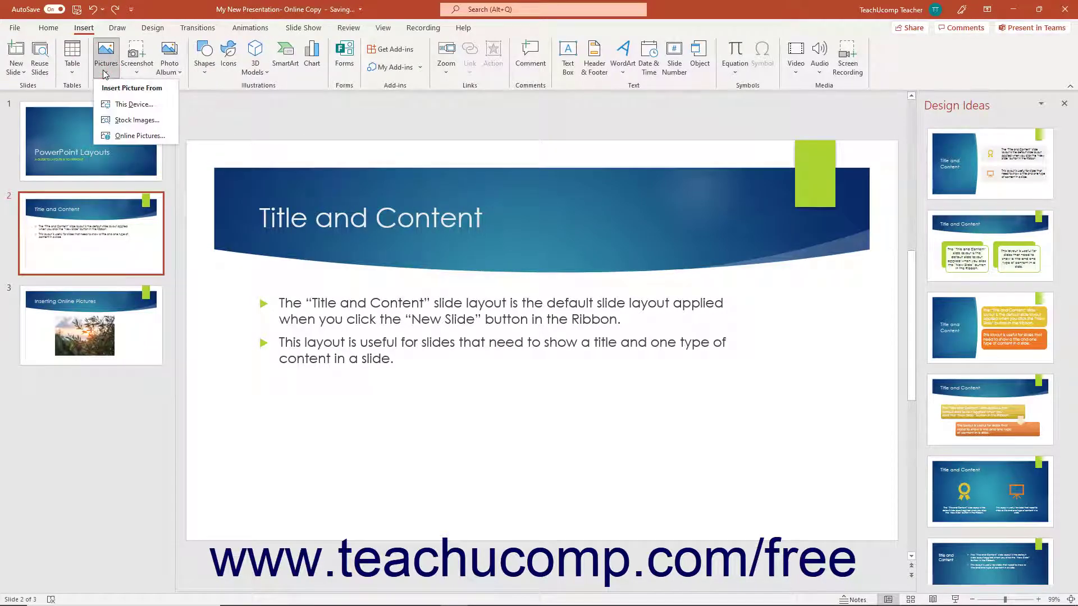
{"action": "left_click", "coordinate": [118, 125]}
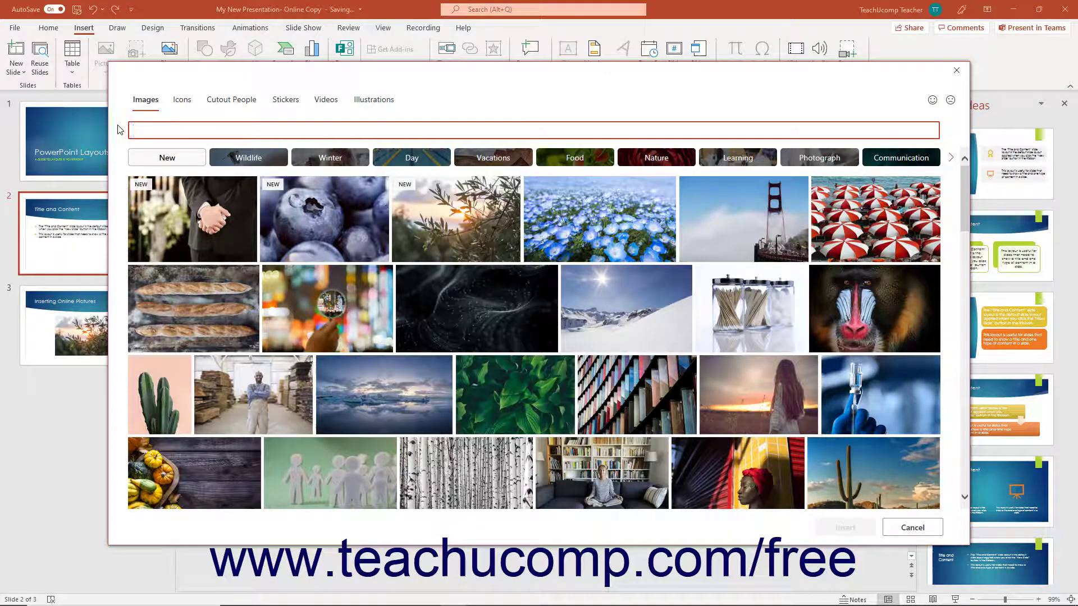
{"action": "left_click", "coordinate": [142, 107]}
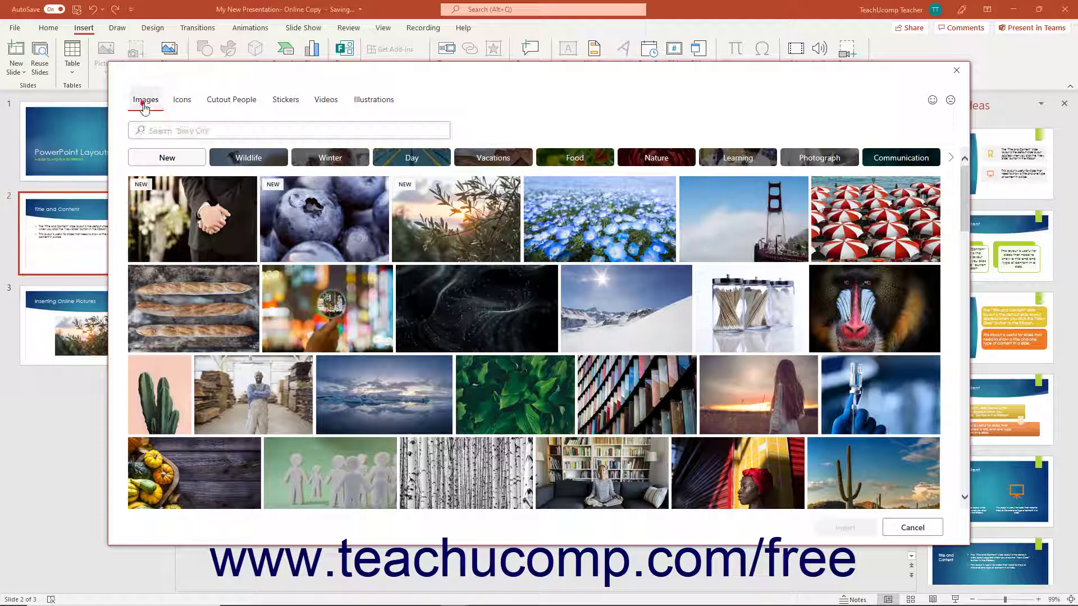
{"action": "left_click", "coordinate": [181, 107]}
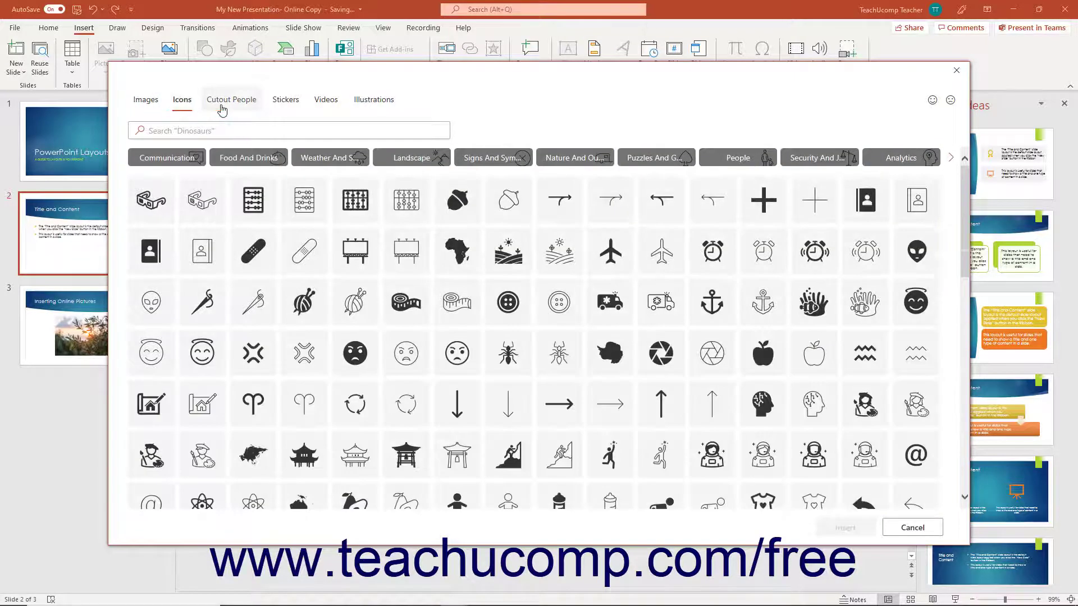
{"action": "left_click", "coordinate": [222, 110]}
{"action": "left_click", "coordinate": [284, 106]}
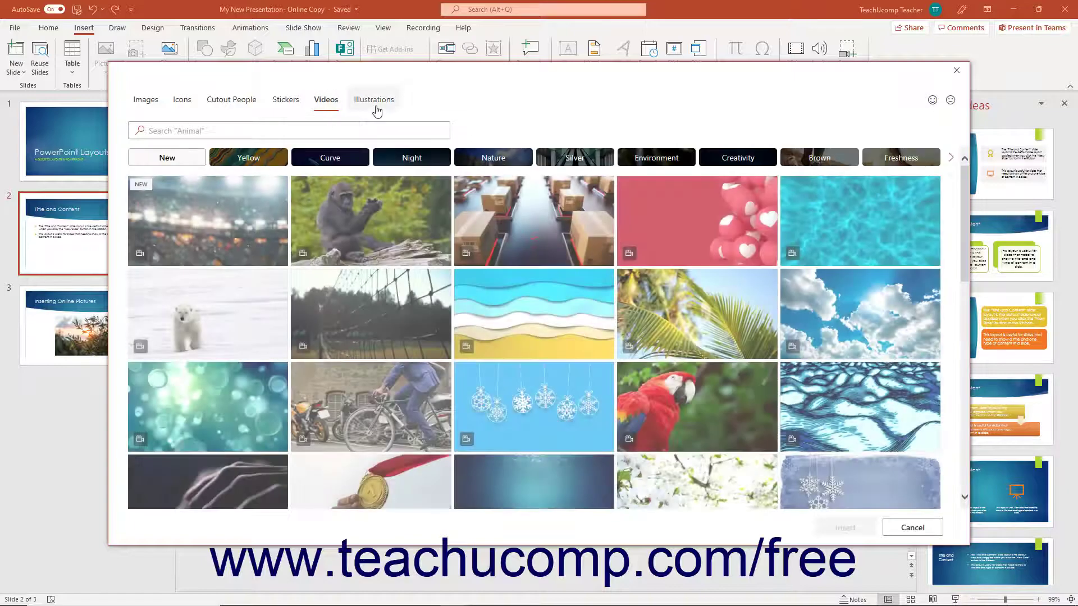
{"action": "left_click", "coordinate": [372, 106]}
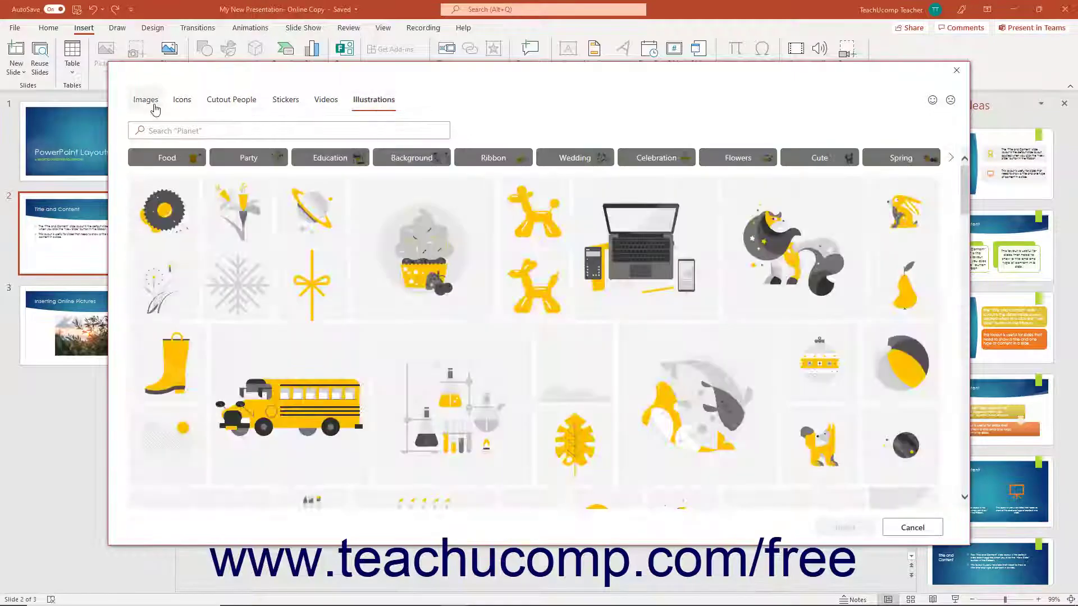
{"action": "left_click", "coordinate": [152, 104]}
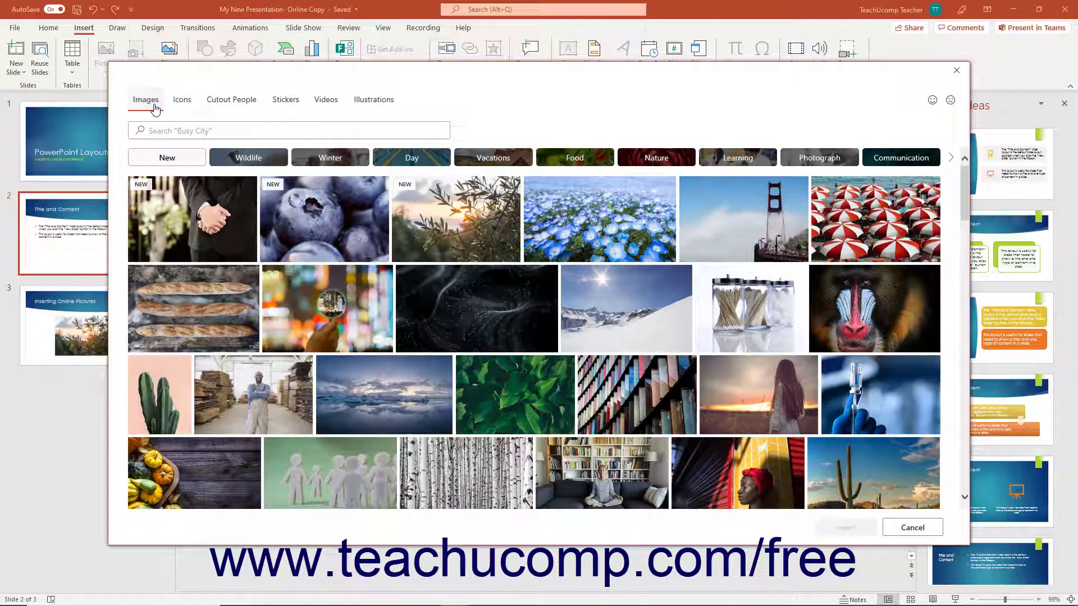
Insert the black contact-book icon from the Icons collection onto slide 2
{"action": "left_click", "coordinate": [182, 102]}
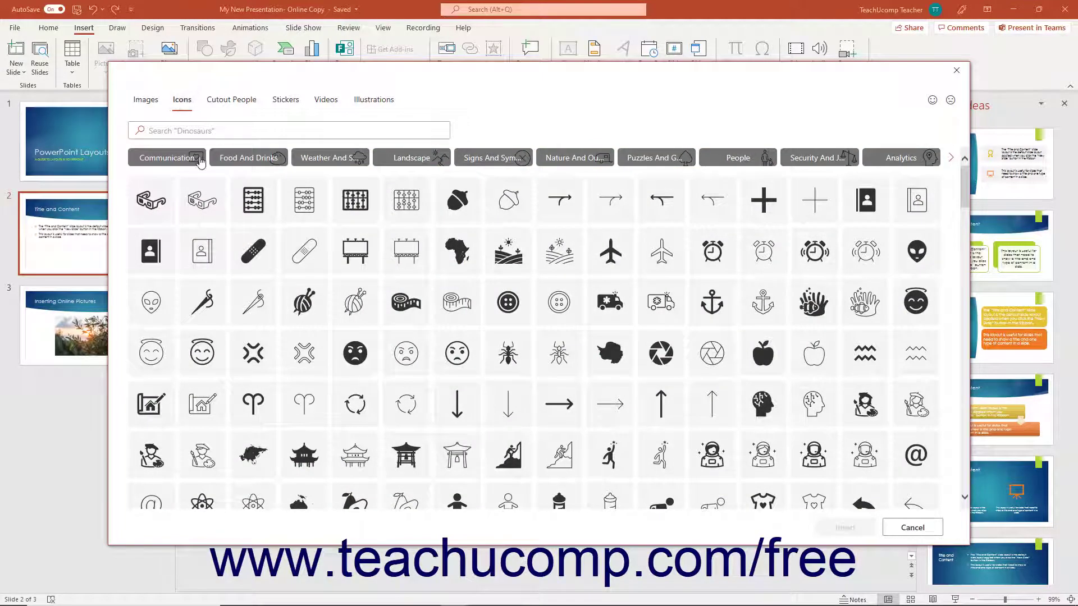
{"action": "left_click", "coordinate": [159, 251]}
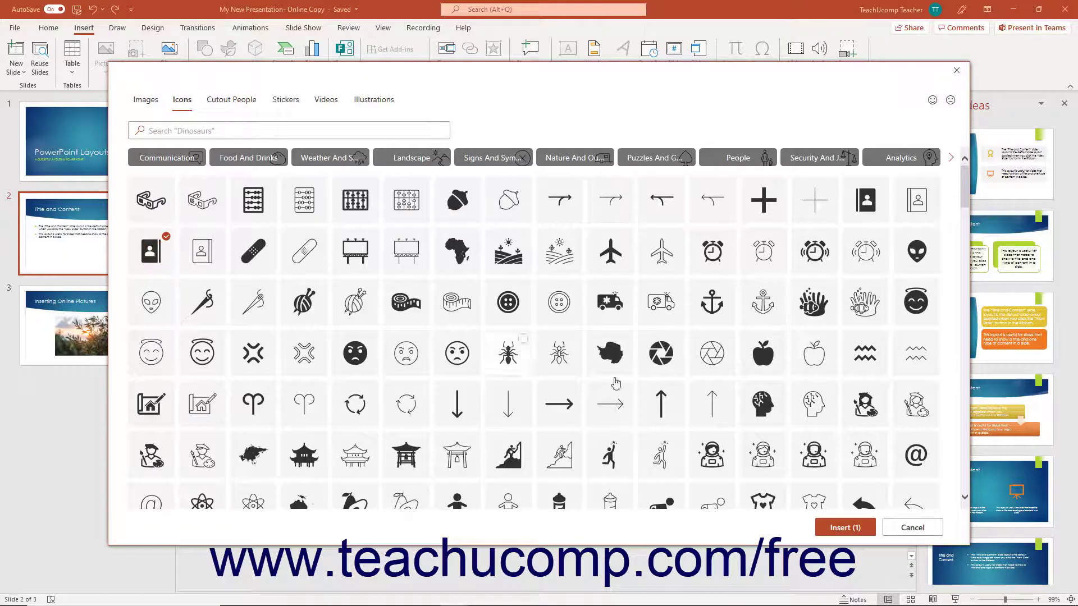
{"action": "left_click", "coordinate": [834, 529]}
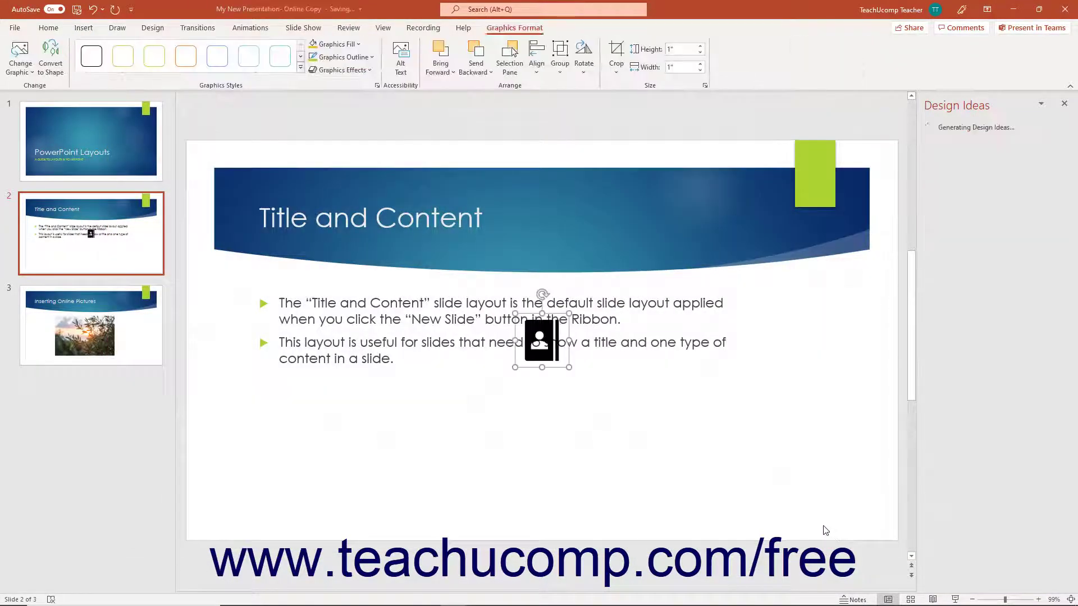